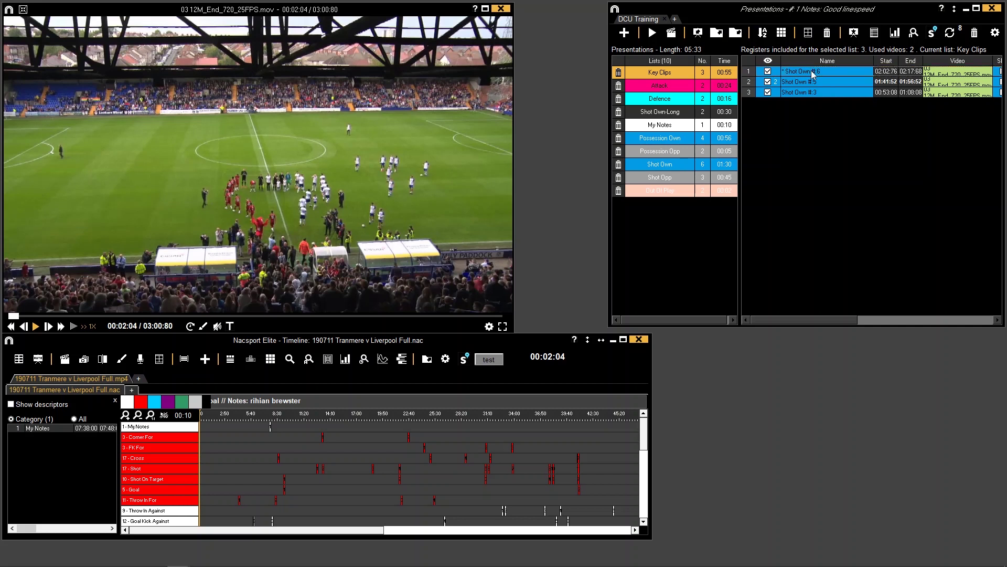
Step: Rename the first Key Clips clip from Shot Own #6 to 'High Press' and colour it green (7DB343)
double_click(821, 98)
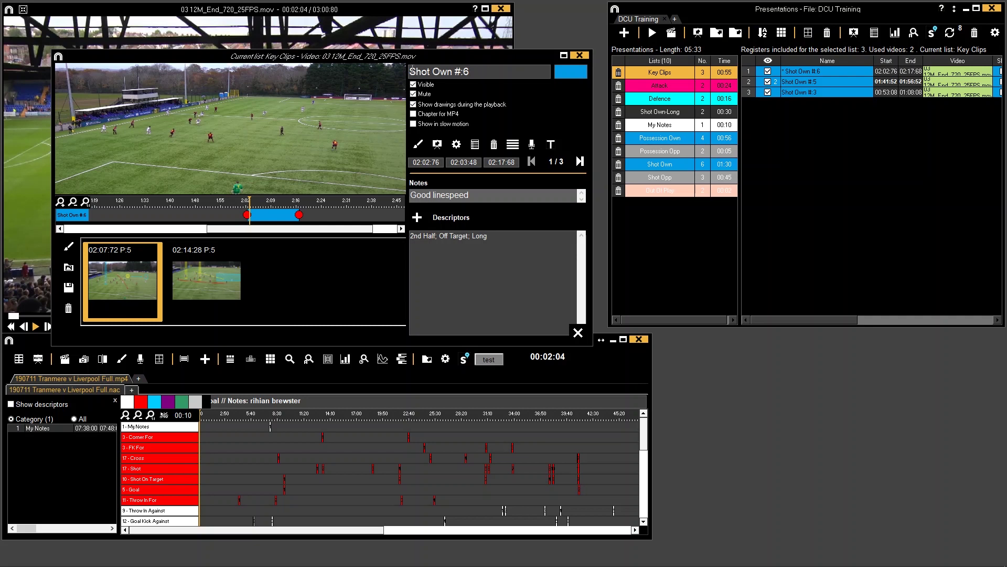
double_click(483, 73)
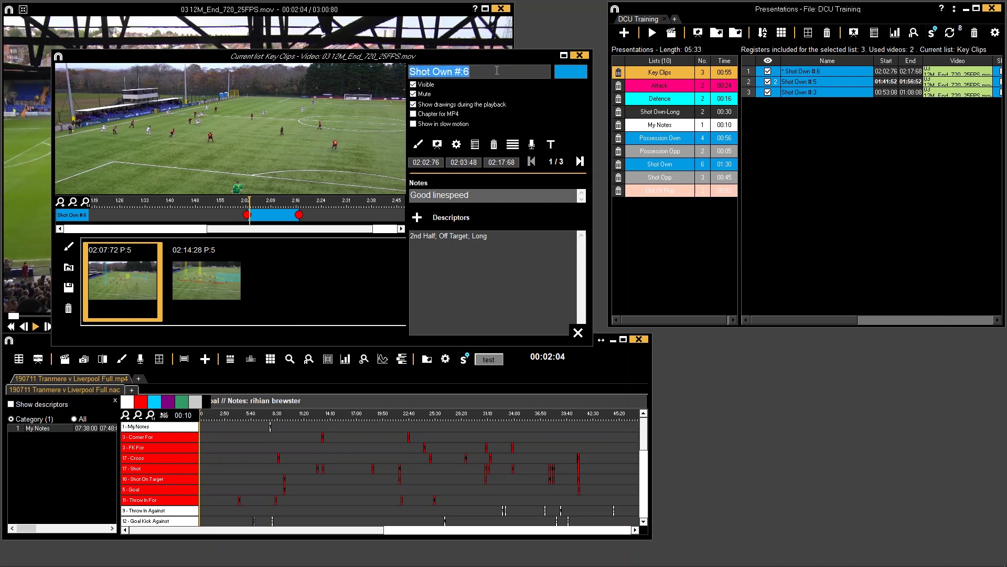
type("H")
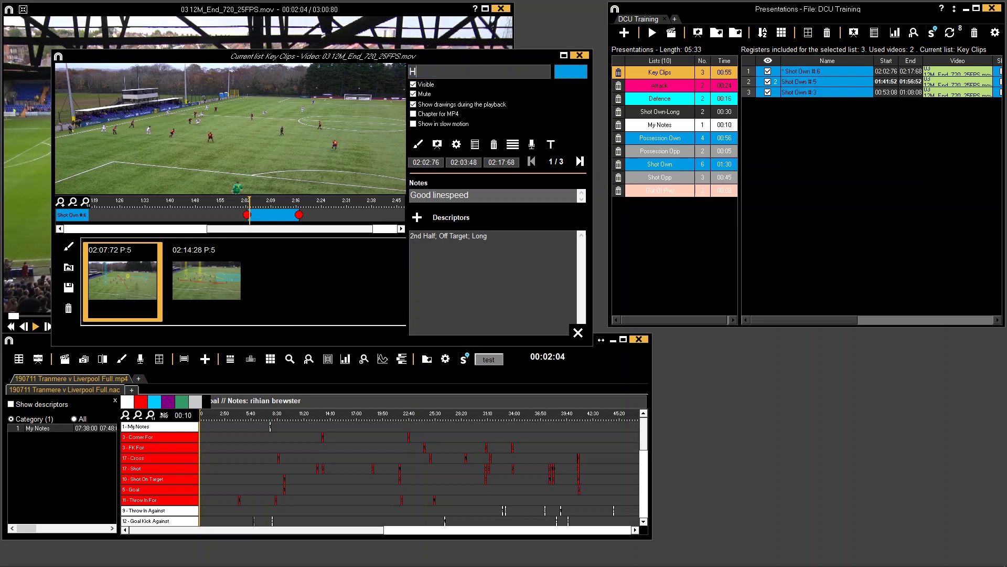
type("igh Press")
left_click(570, 77)
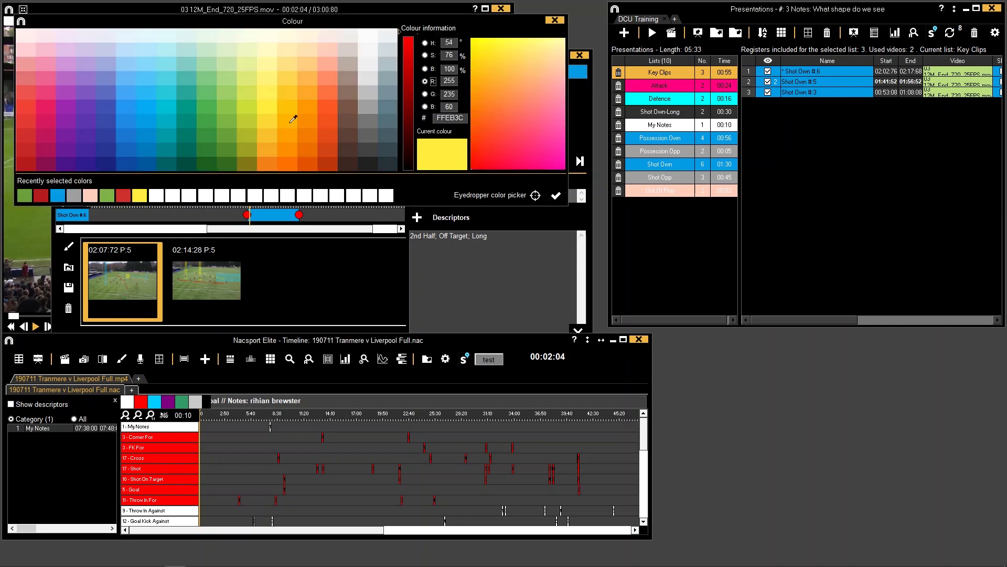
left_click(227, 115)
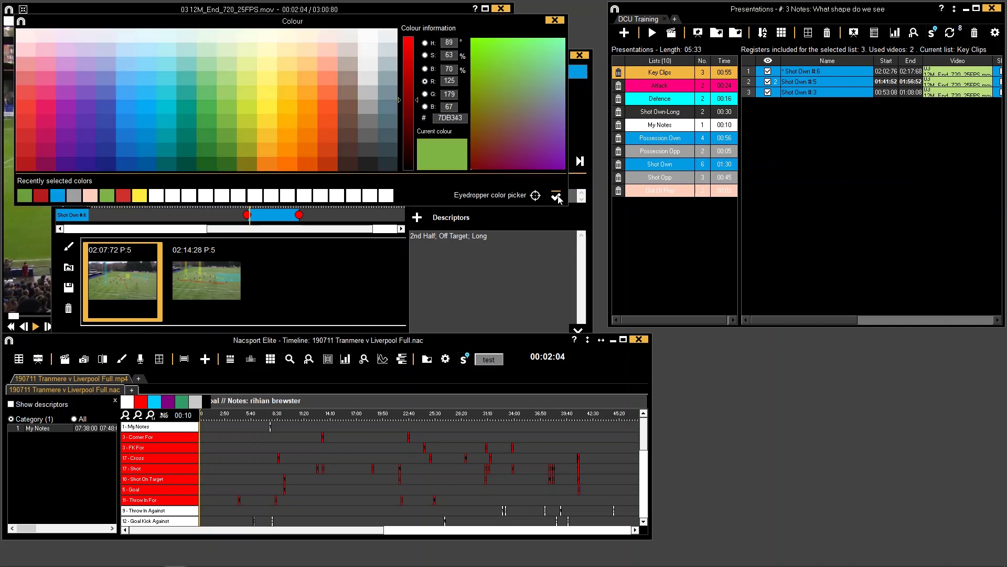
left_click(556, 195)
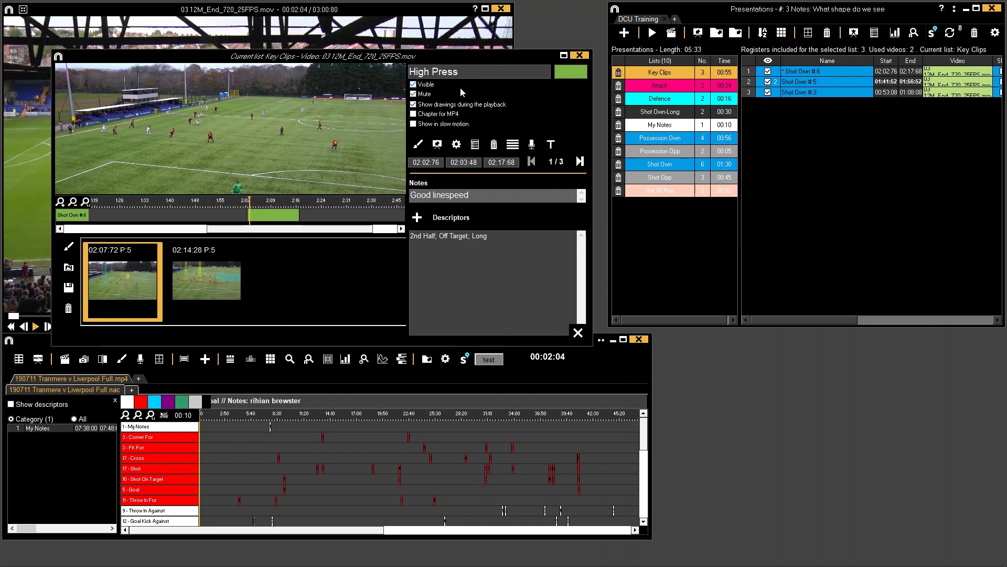
Step: Rename the second Key Clips clip to 'Shape'
left_click(579, 162)
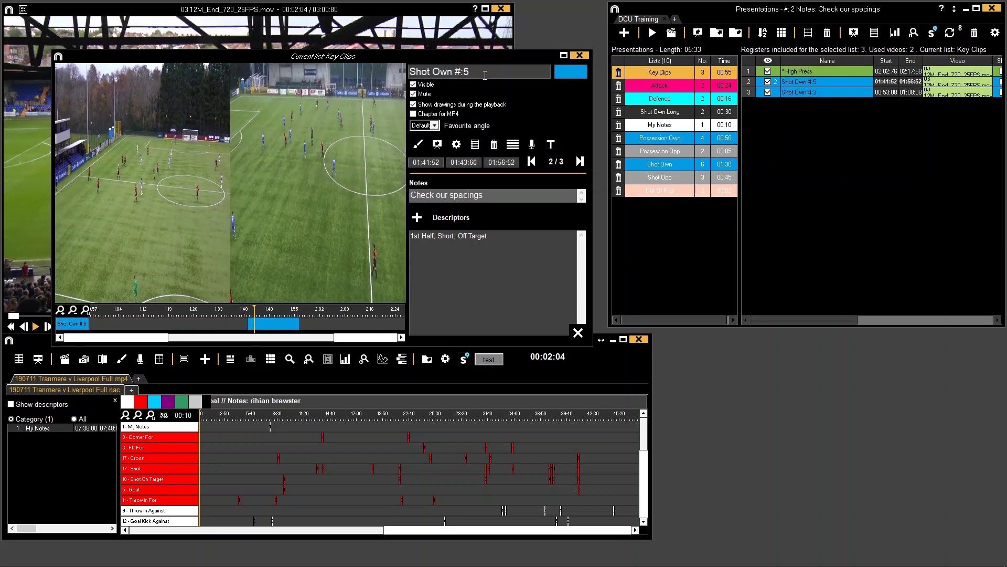
left_click_drag(412, 70, 504, 71)
type("Shape")
Step: Rename the third clip to 'Playing Out From The Back' and colour it red
left_click(580, 162)
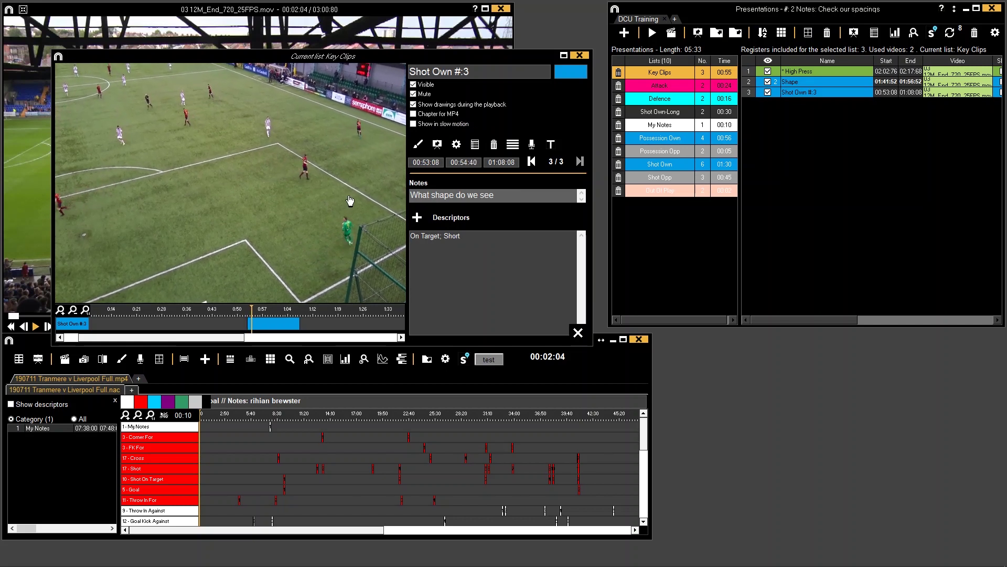
left_click(478, 71)
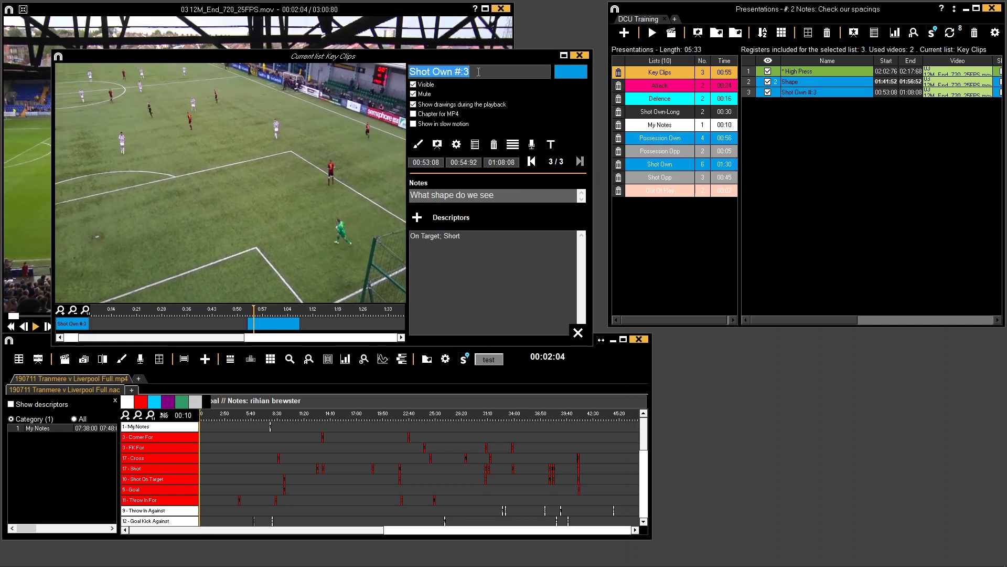
type("Playing Out Fro")
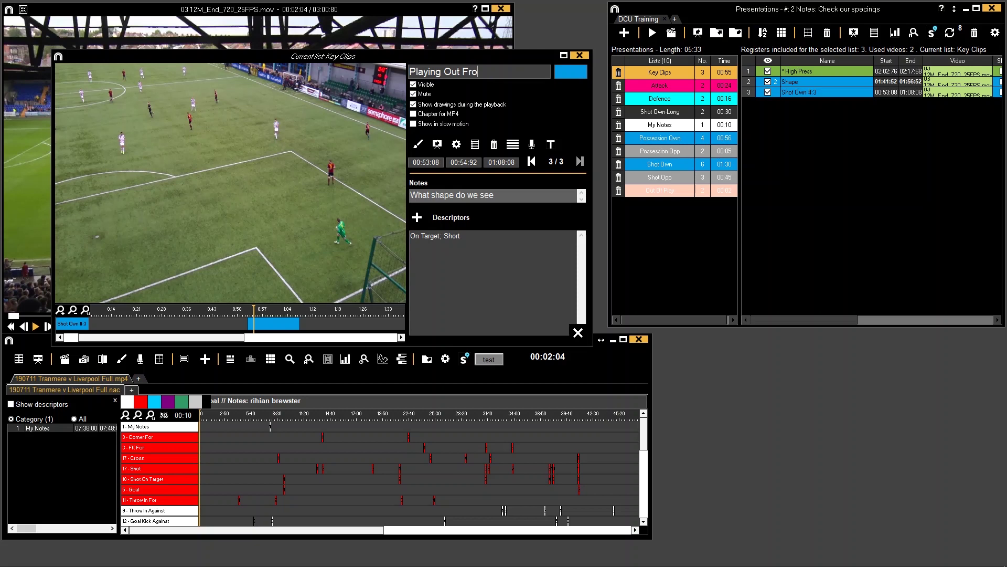
type("m The Back")
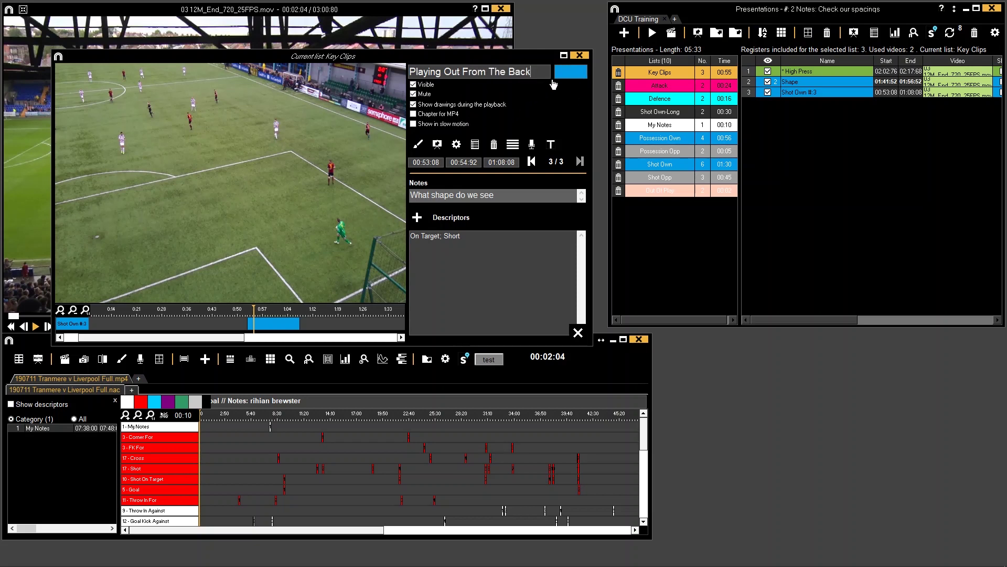
left_click(579, 75)
left_click(96, 213)
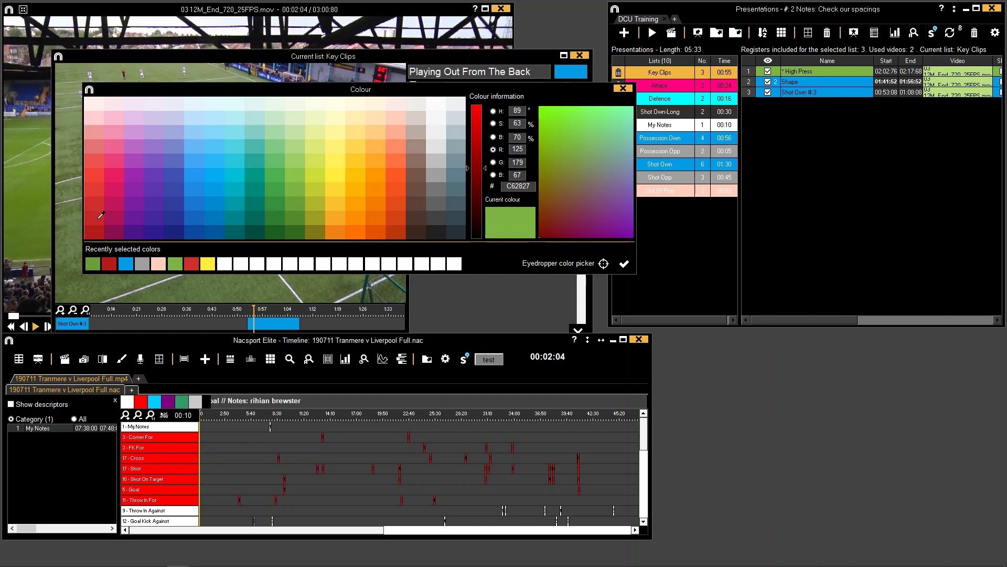
left_click(624, 263)
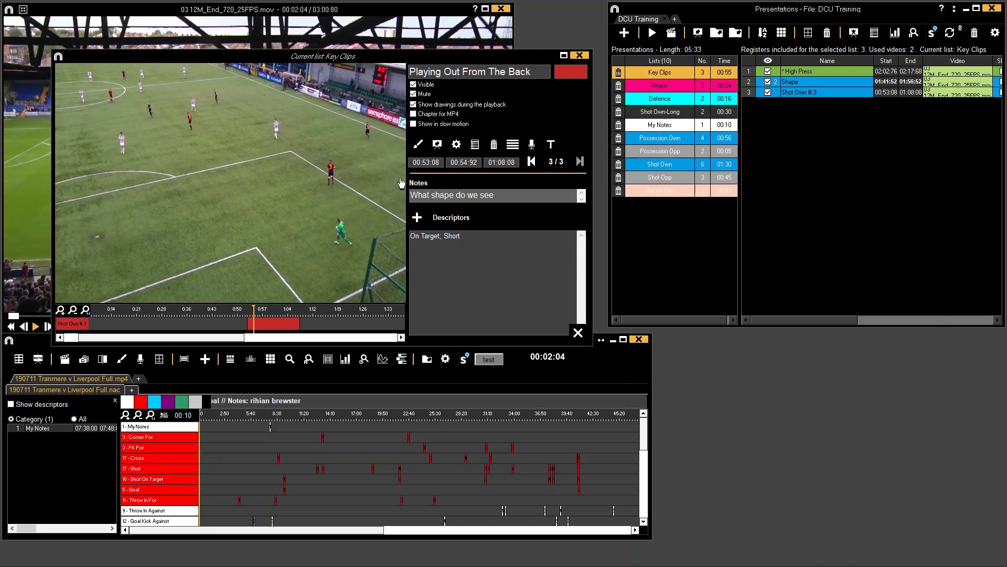
Step: Play the Playing Out From The Back clip, set a report keyframe, and close the editor
left_click(266, 325)
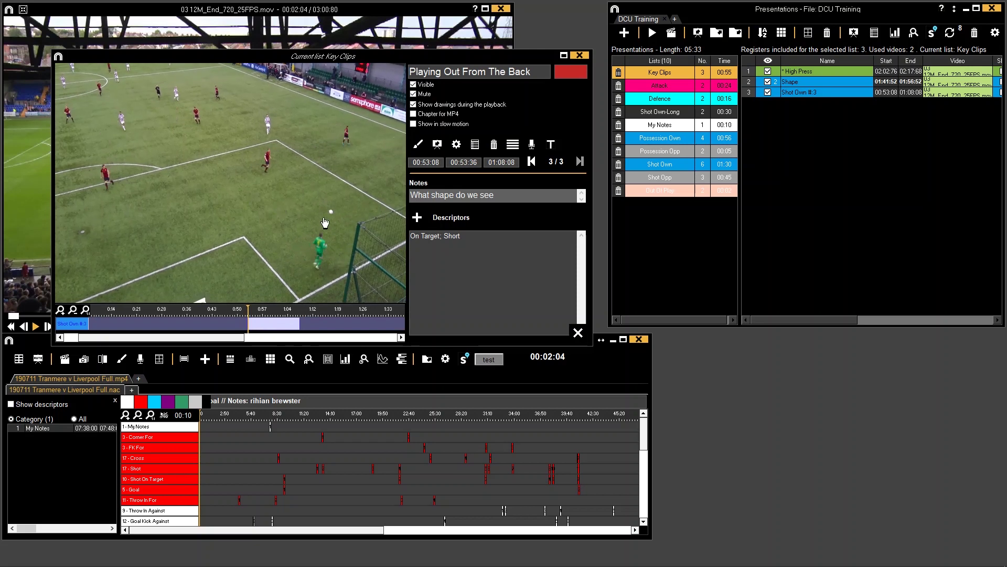
key("space")
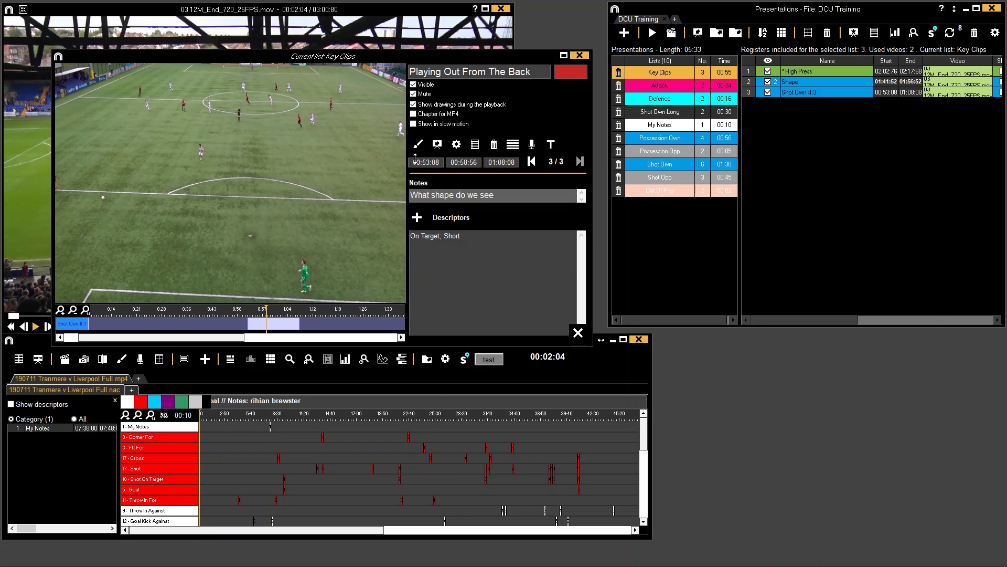
left_click(474, 146)
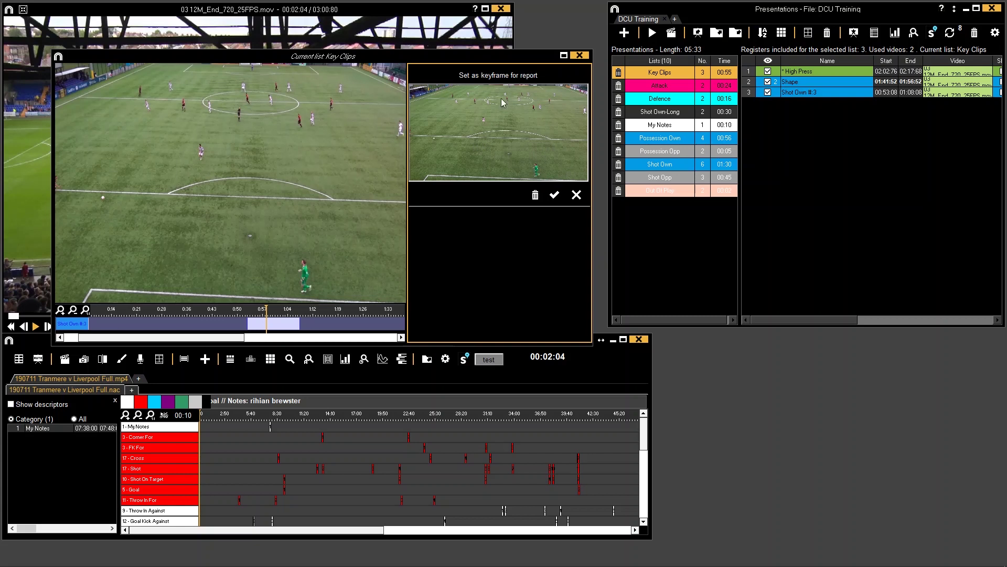
left_click(576, 196)
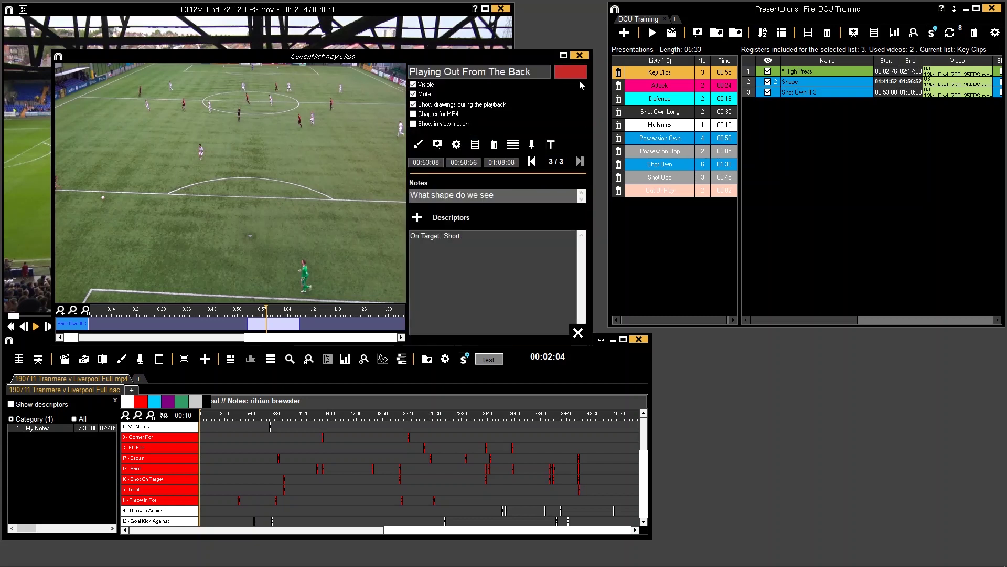
left_click(580, 55)
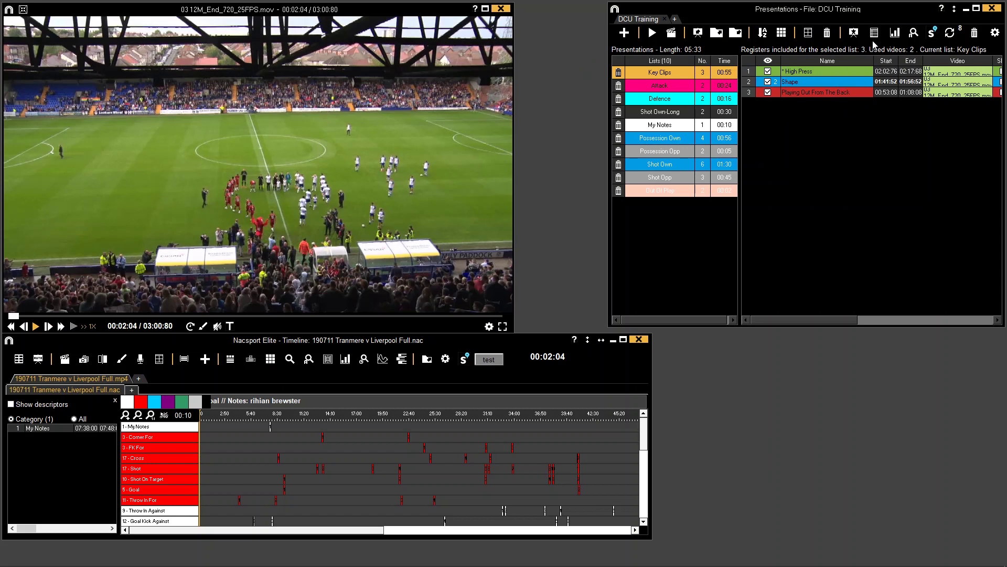
Step: Preview the Key Clips script report with Notes - Descriptors, notes only, then close the preview
left_click(874, 35)
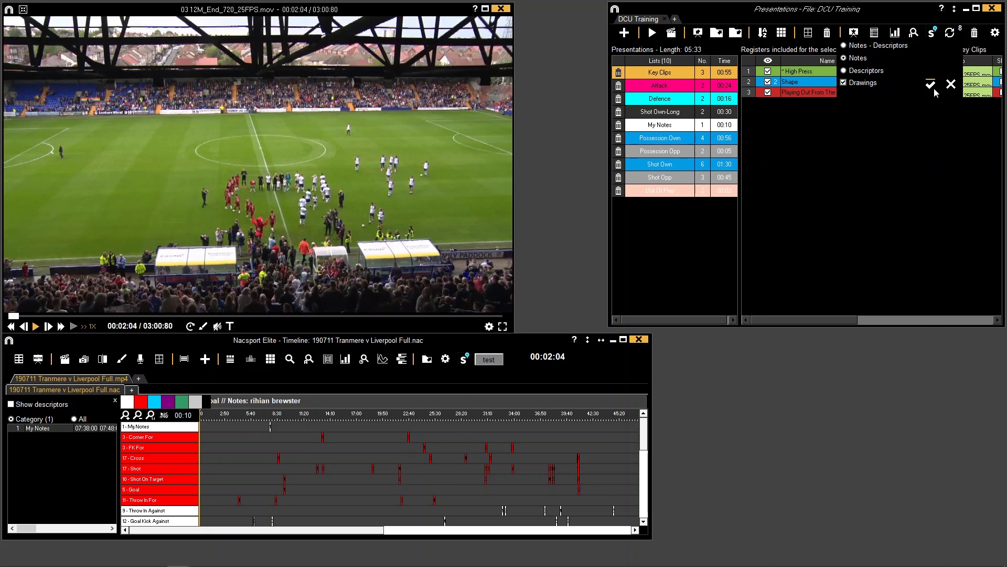
left_click(859, 47)
left_click(858, 58)
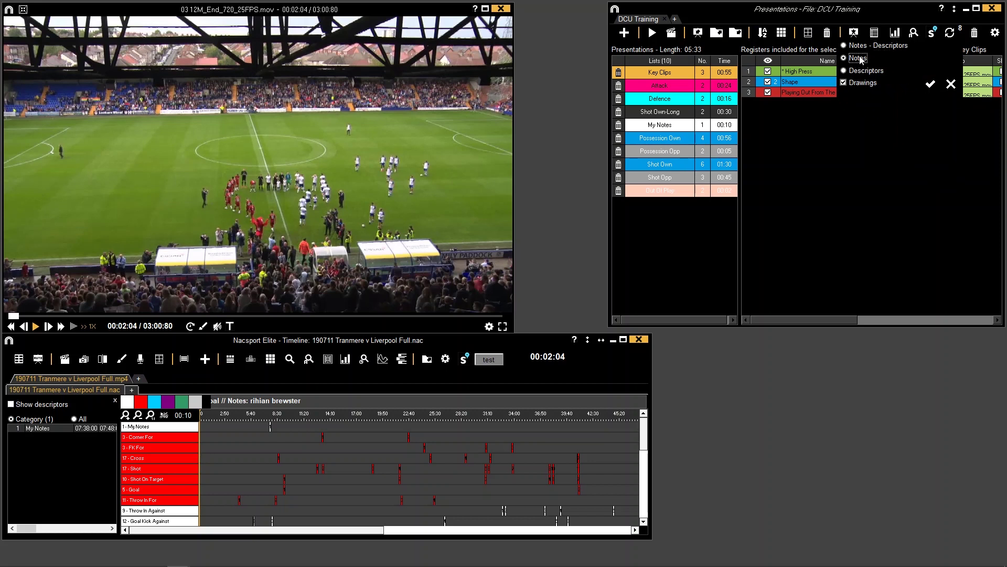
left_click(929, 85)
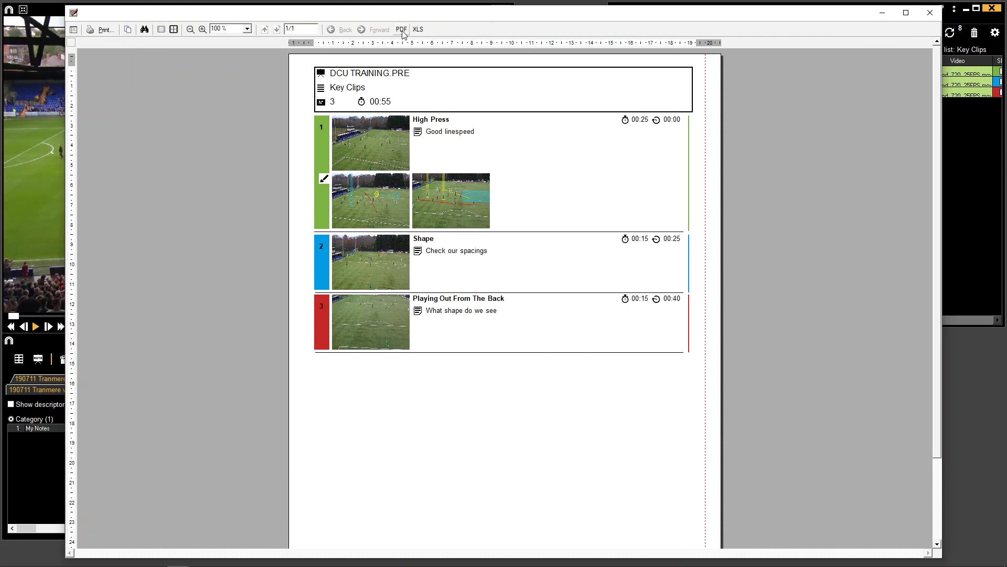
left_click(930, 13)
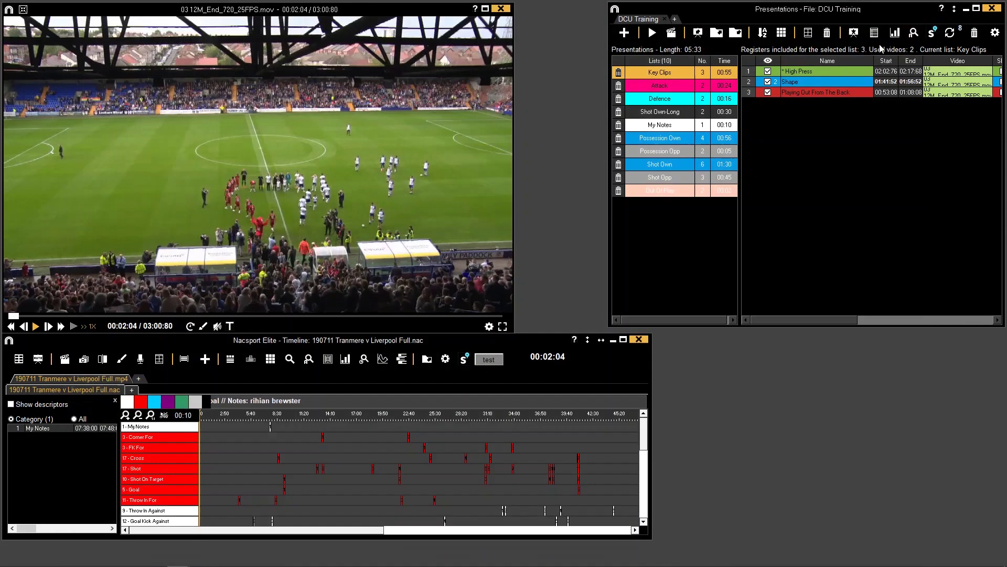
Step: Set High Press's report keyframe at about 02:13 and close its editor
double_click(824, 77)
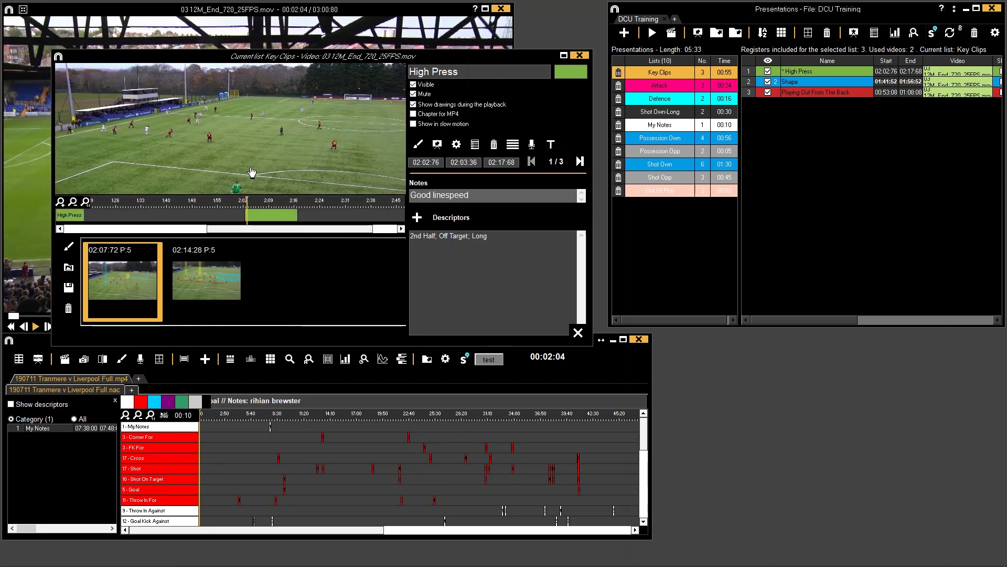
left_click(284, 204)
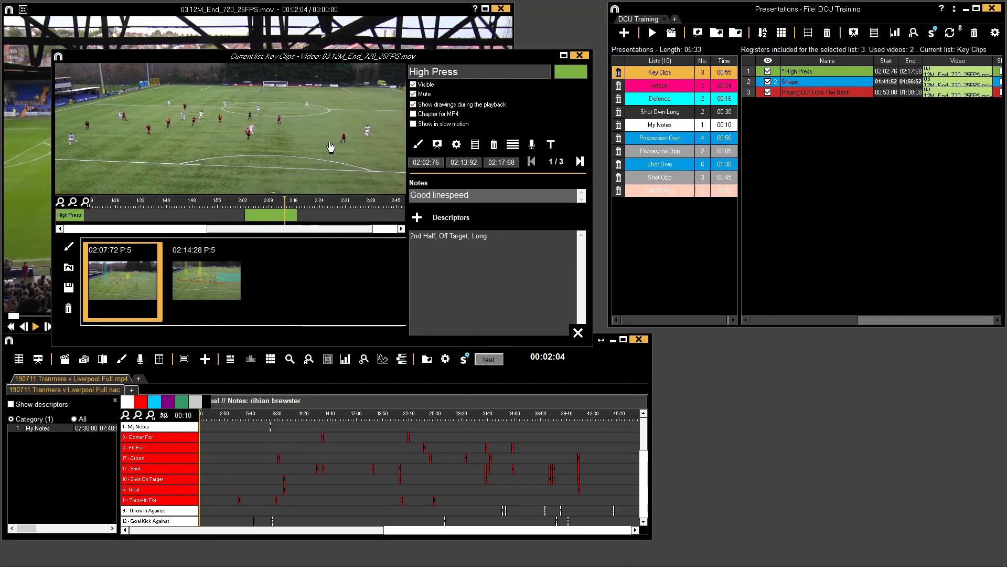
left_click(473, 148)
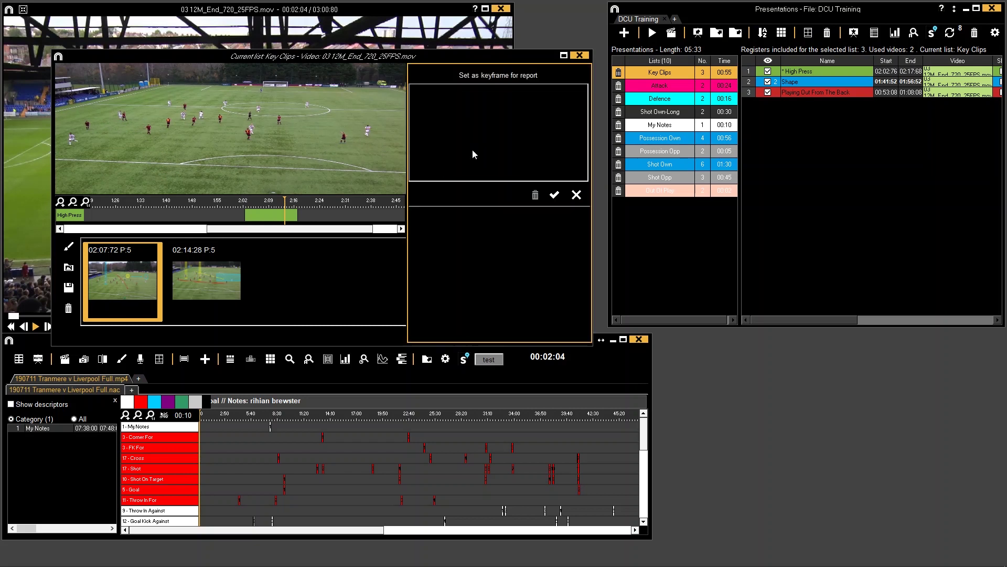
left_click(554, 195)
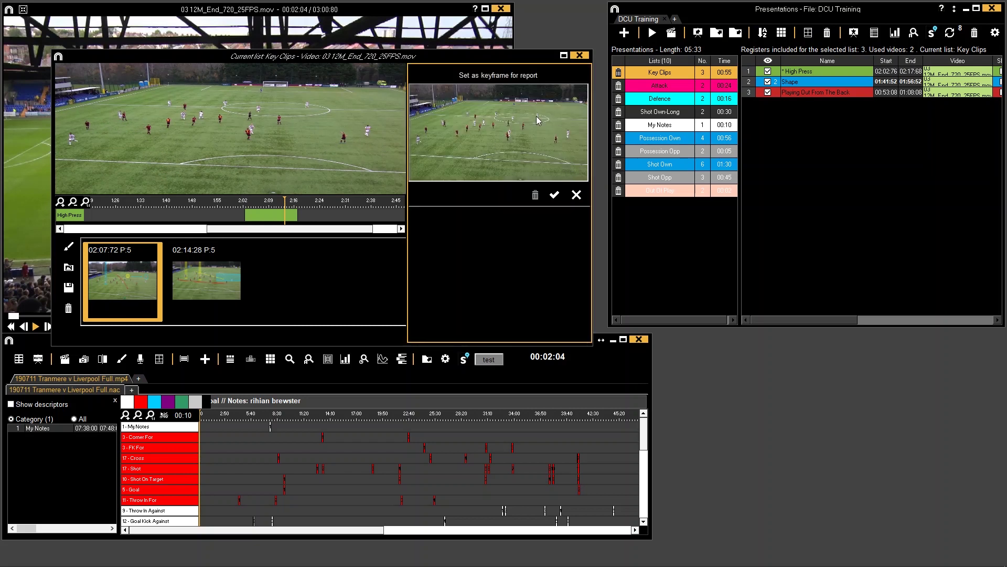
left_click(580, 56)
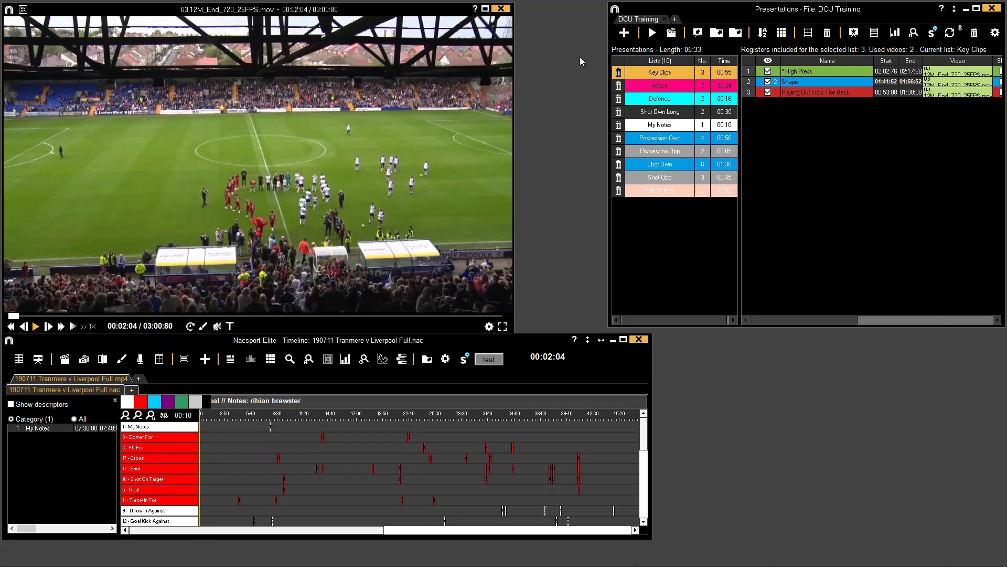
Step: Change the Shape clip's colour to yellow
left_click(817, 81)
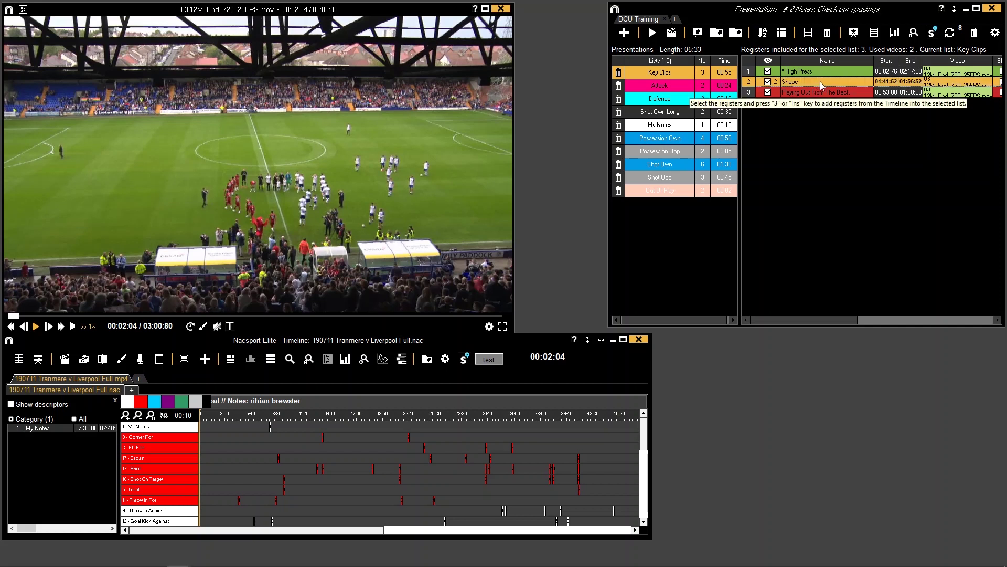
double_click(820, 80)
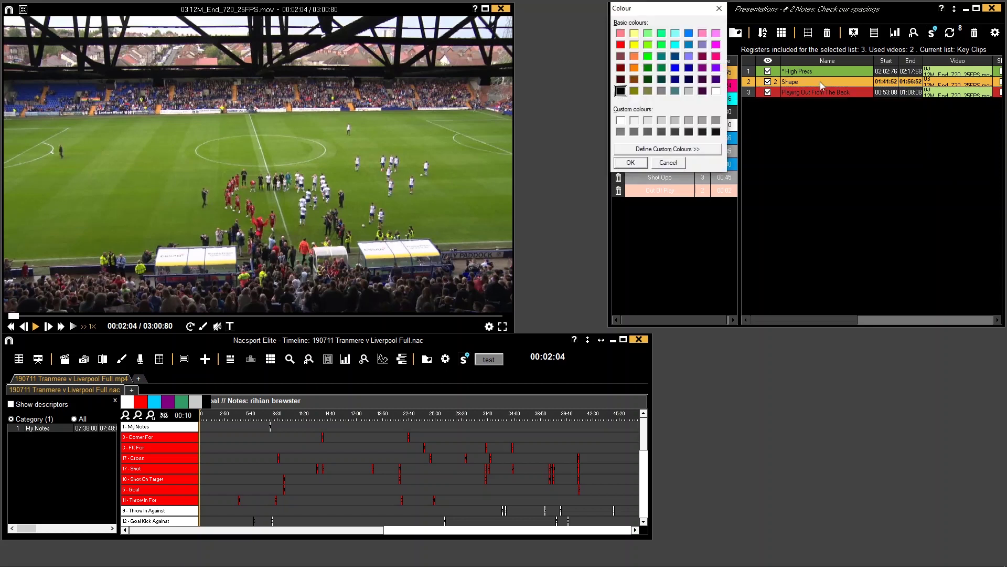
left_click(634, 44)
left_click(641, 162)
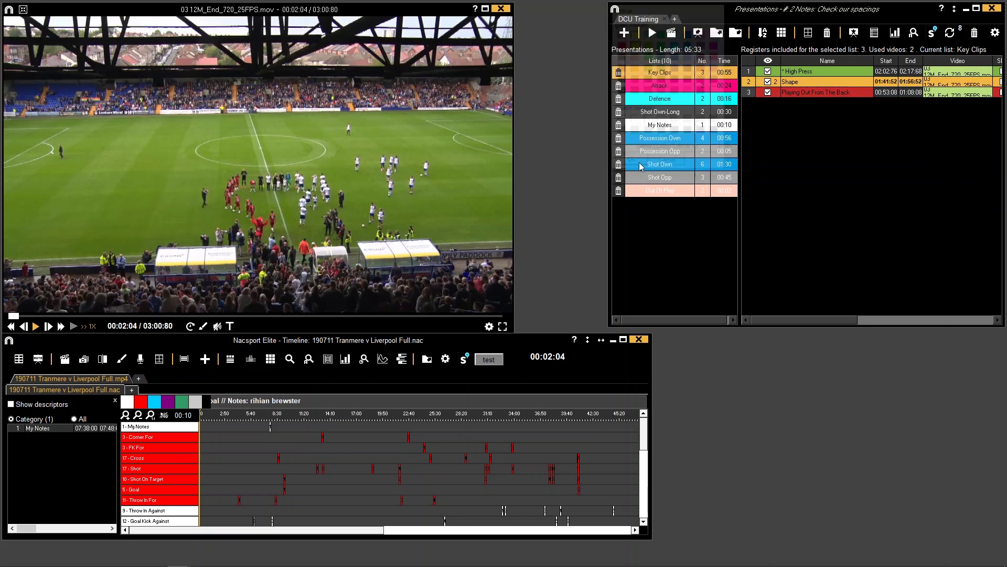
Step: Select the Shape and Playing Out From The Back clips in the Key Clips list
left_click(811, 94)
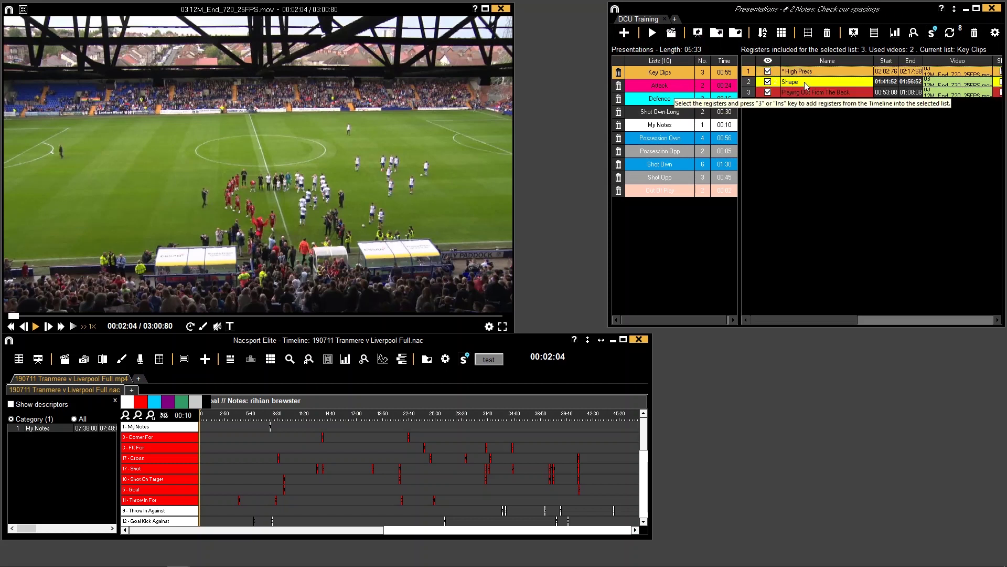
left_click(805, 82)
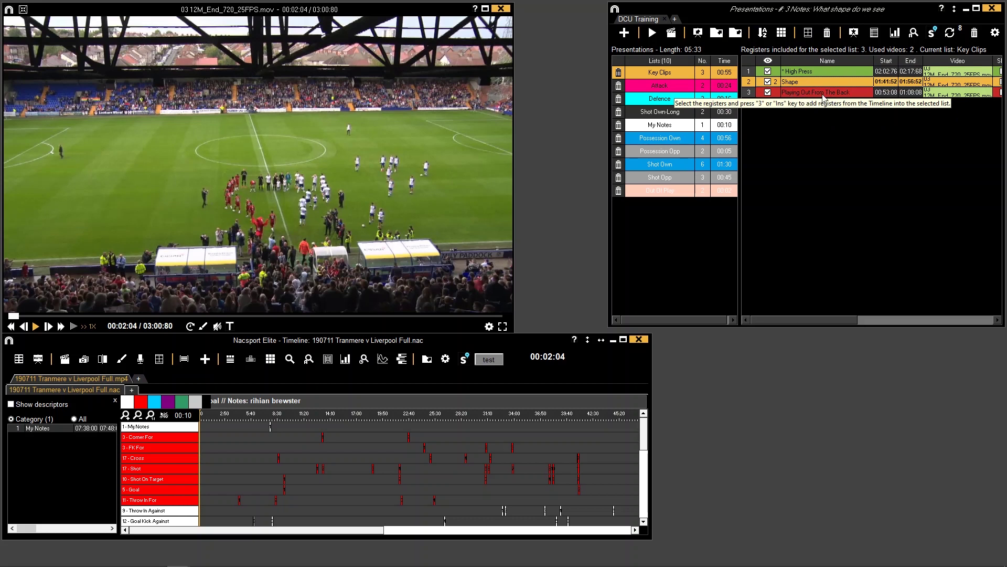
left_click(819, 95)
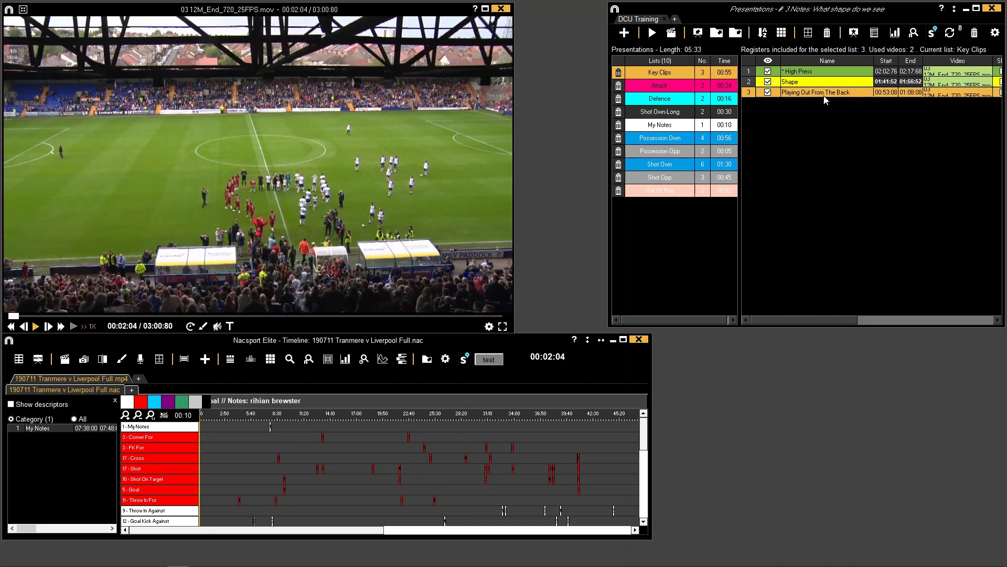
left_click(817, 93)
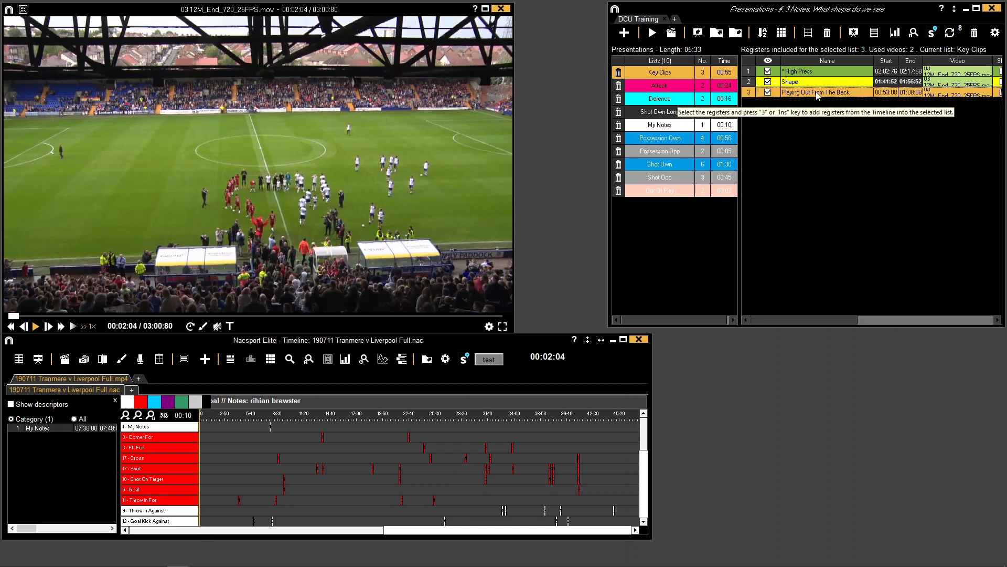
left_click(802, 93)
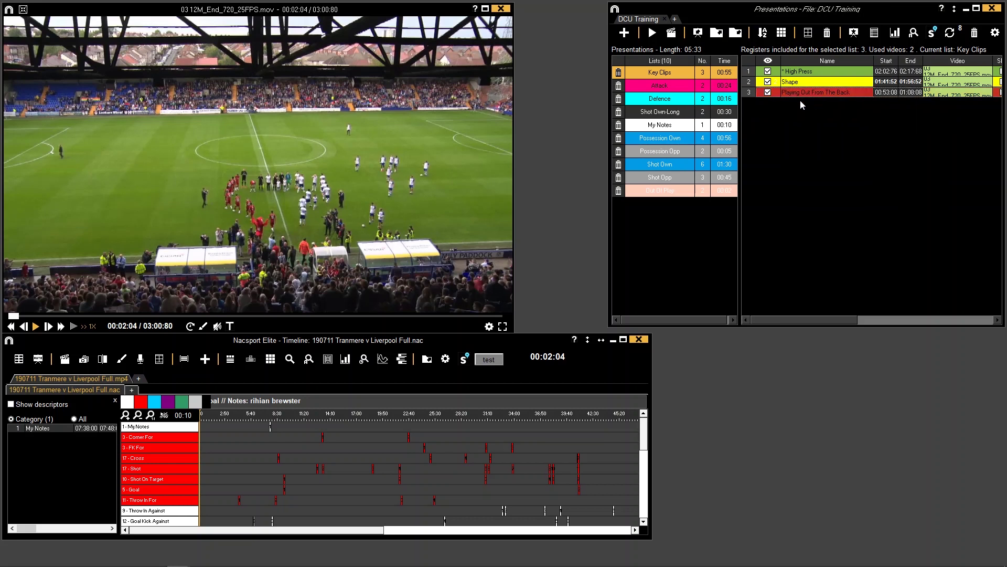
left_click(838, 93)
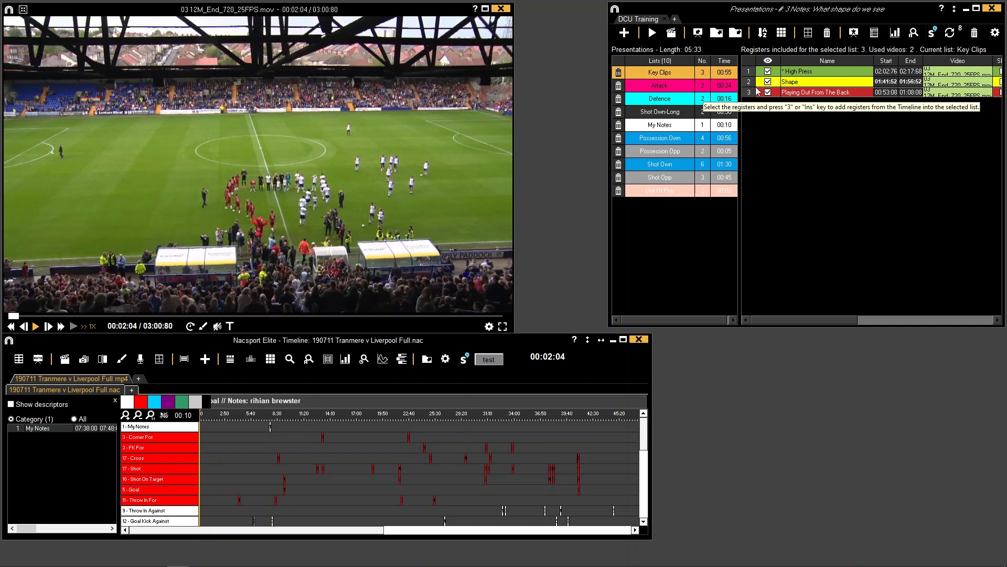
Step: Colour the My Notes list dark blue and display its My Notes #1 clip
left_click(663, 129)
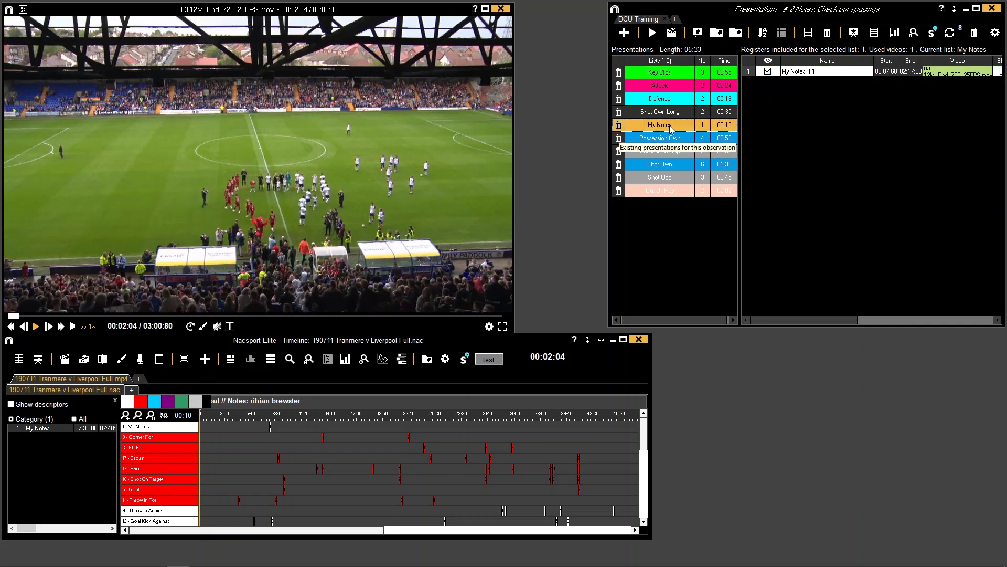
double_click(662, 129)
left_click(689, 68)
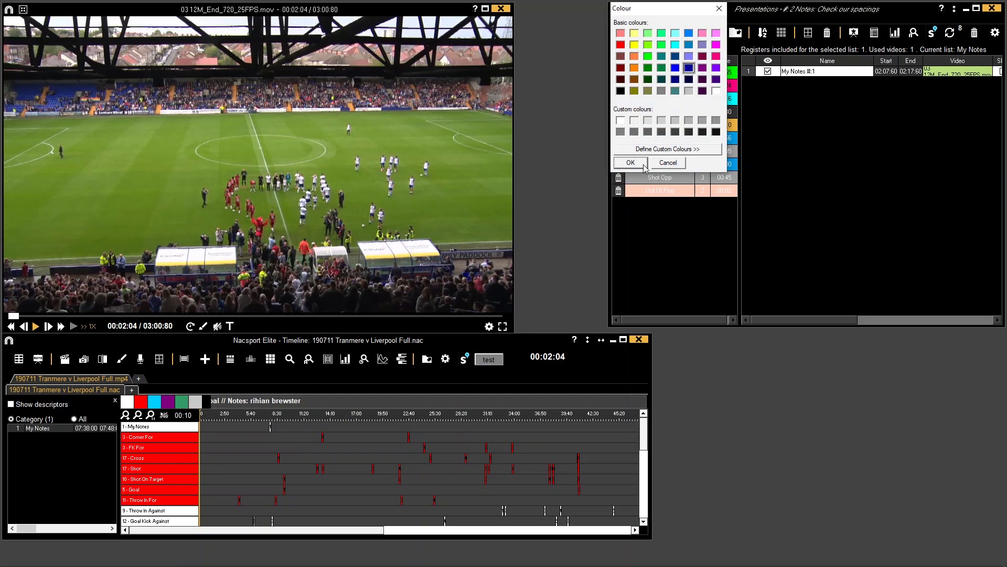
left_click(636, 165)
left_click(674, 111)
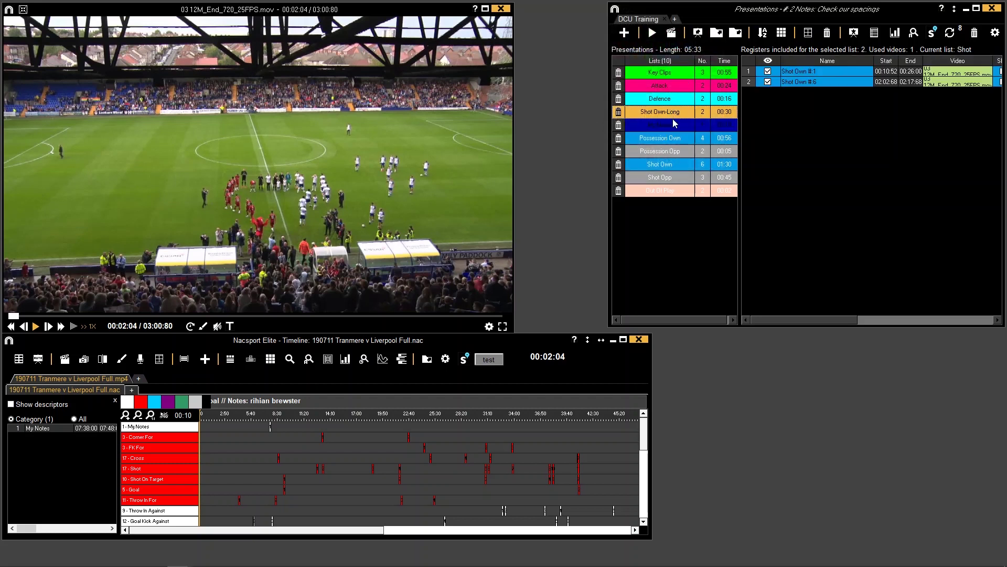
left_click(673, 128)
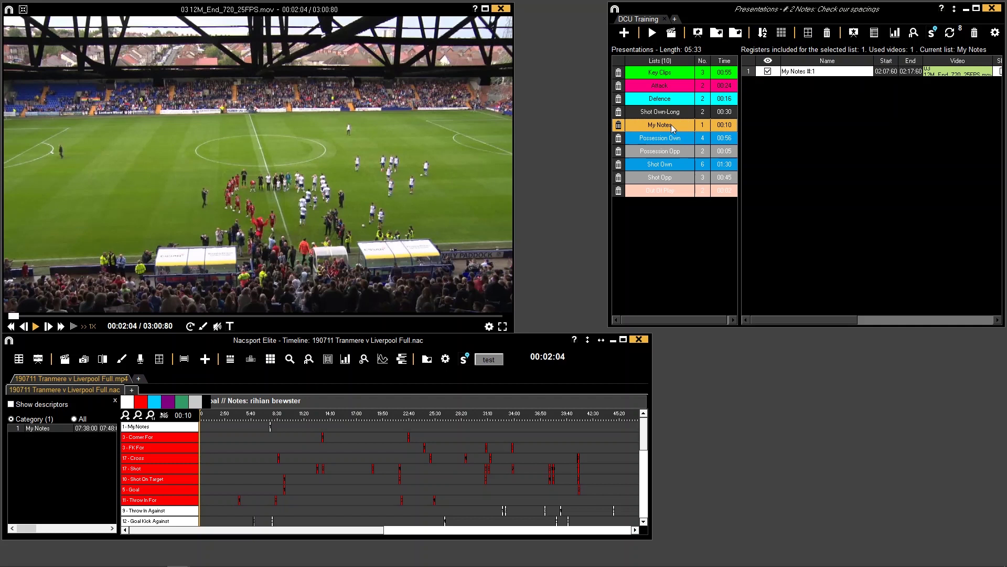